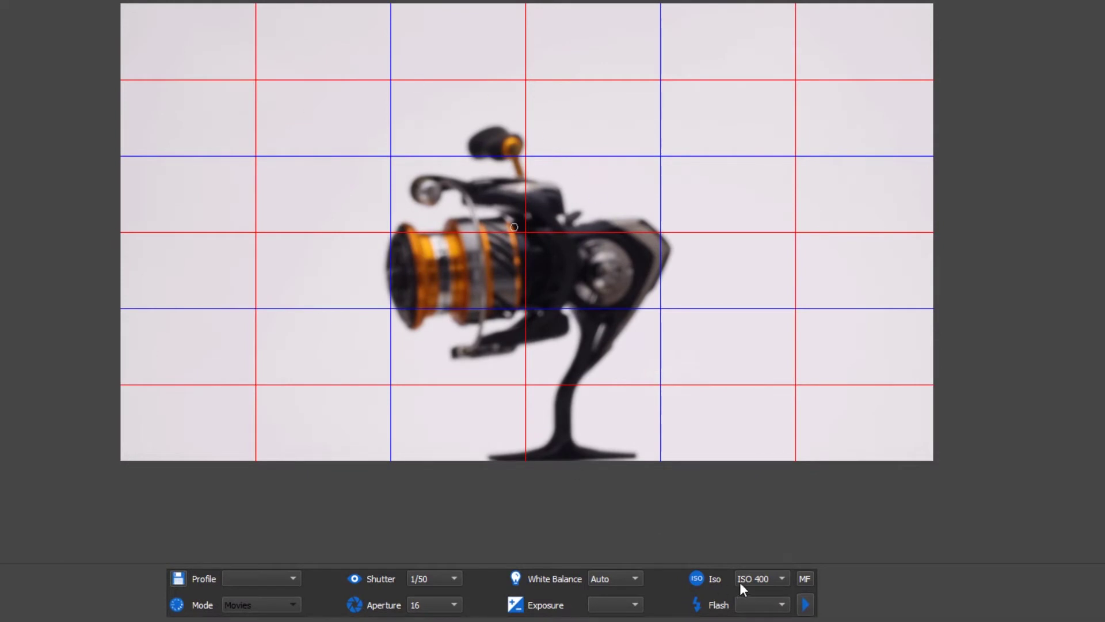
Magnify the live view toward the spool and drive the lens focus until the lettering is crisp
left_click(805, 578)
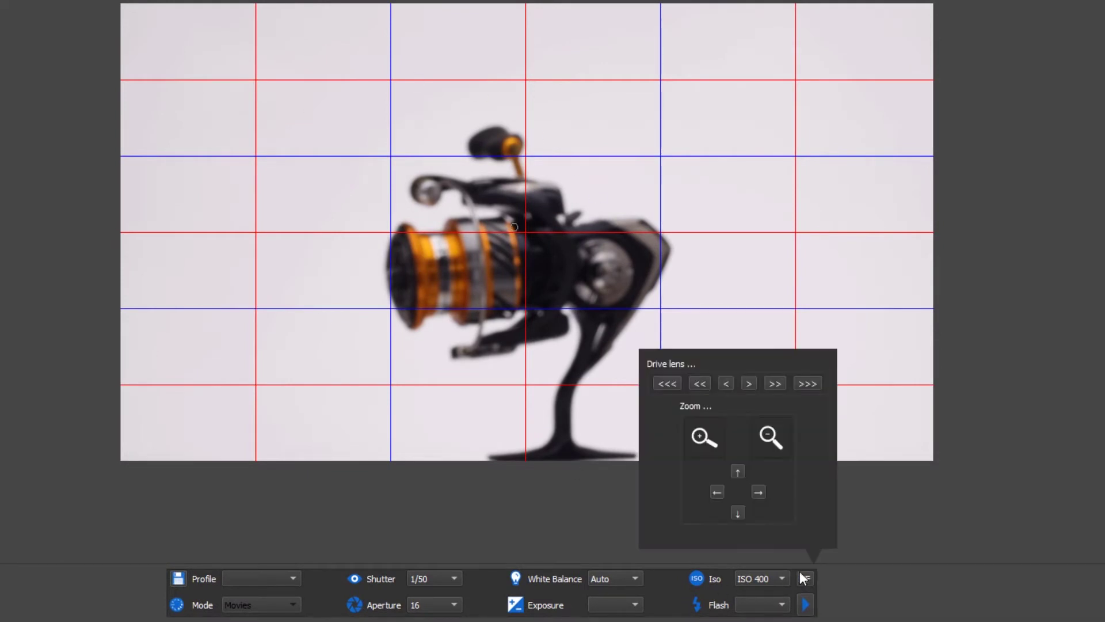
left_click(702, 438)
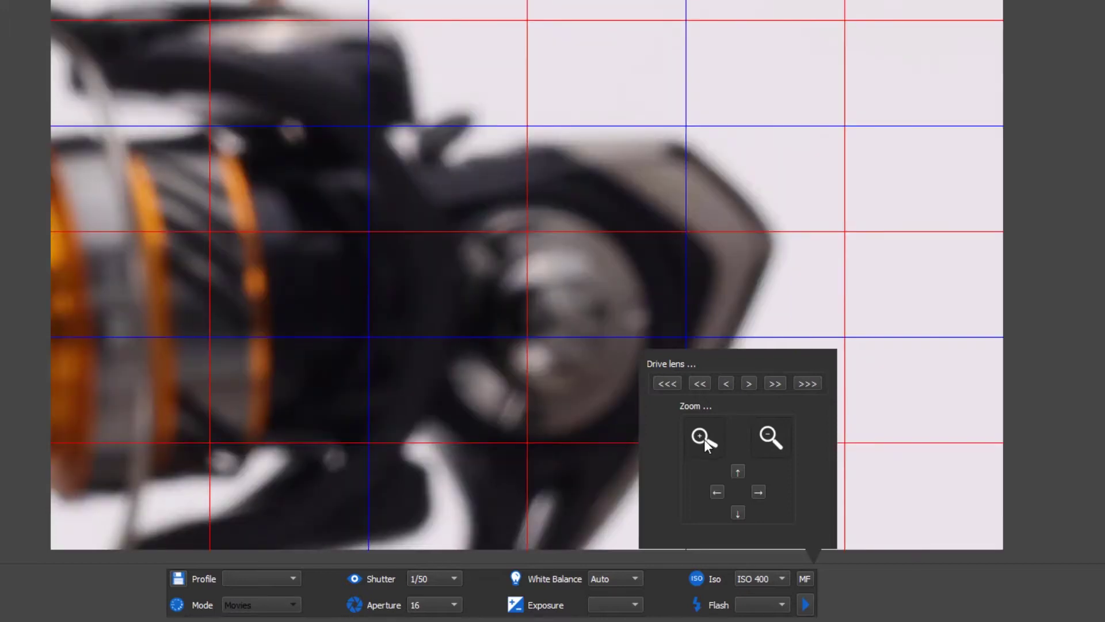
left_click(717, 492)
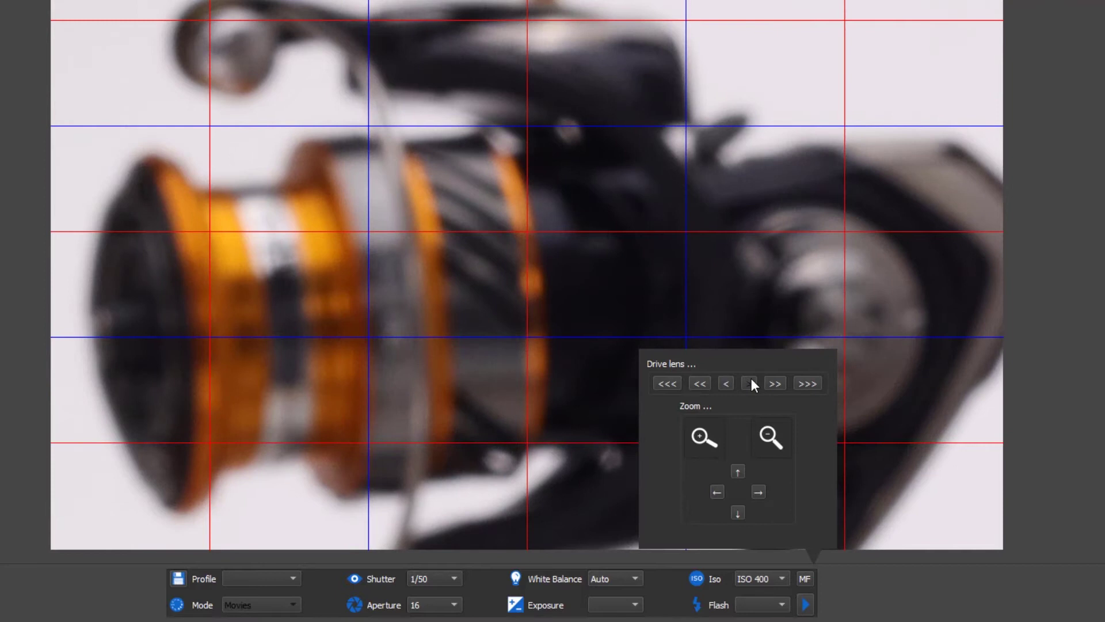
left_click(750, 382)
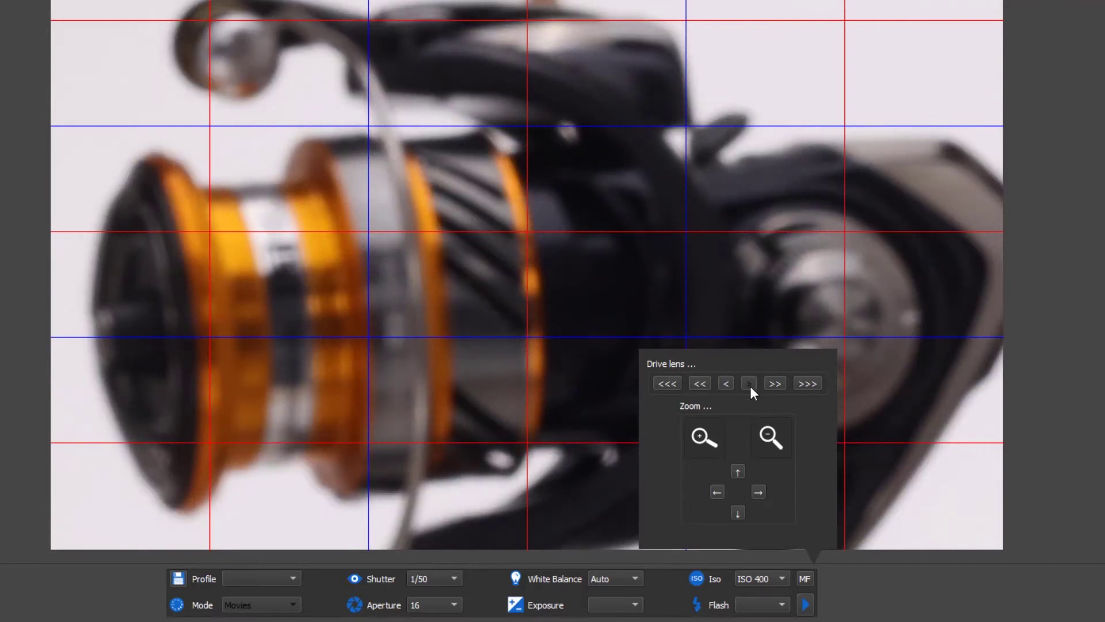
left_click(749, 383)
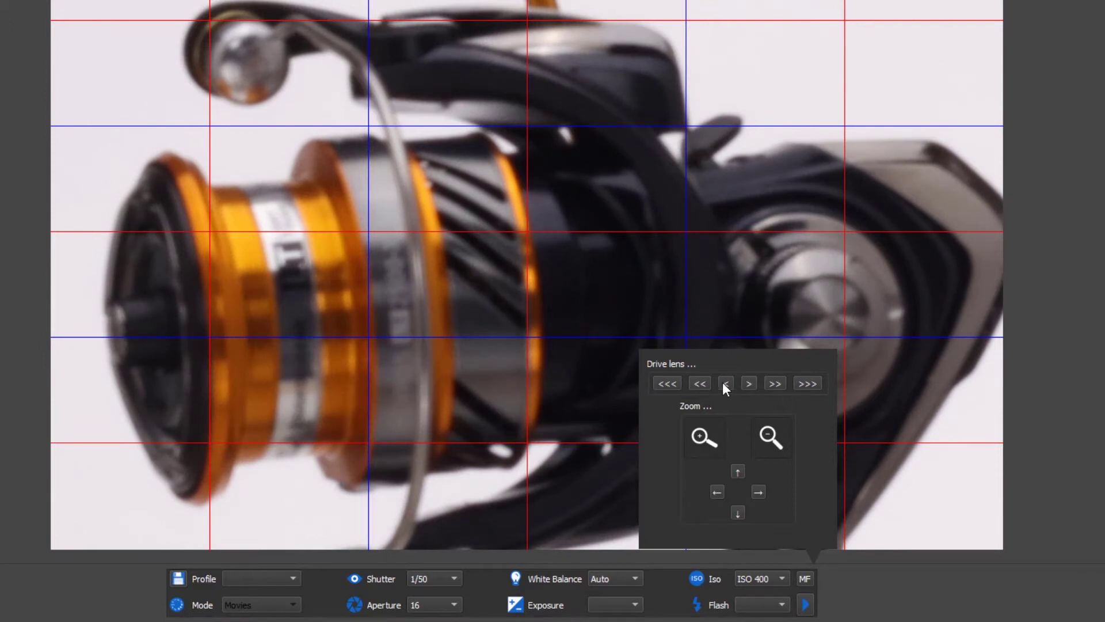
left_click(711, 381)
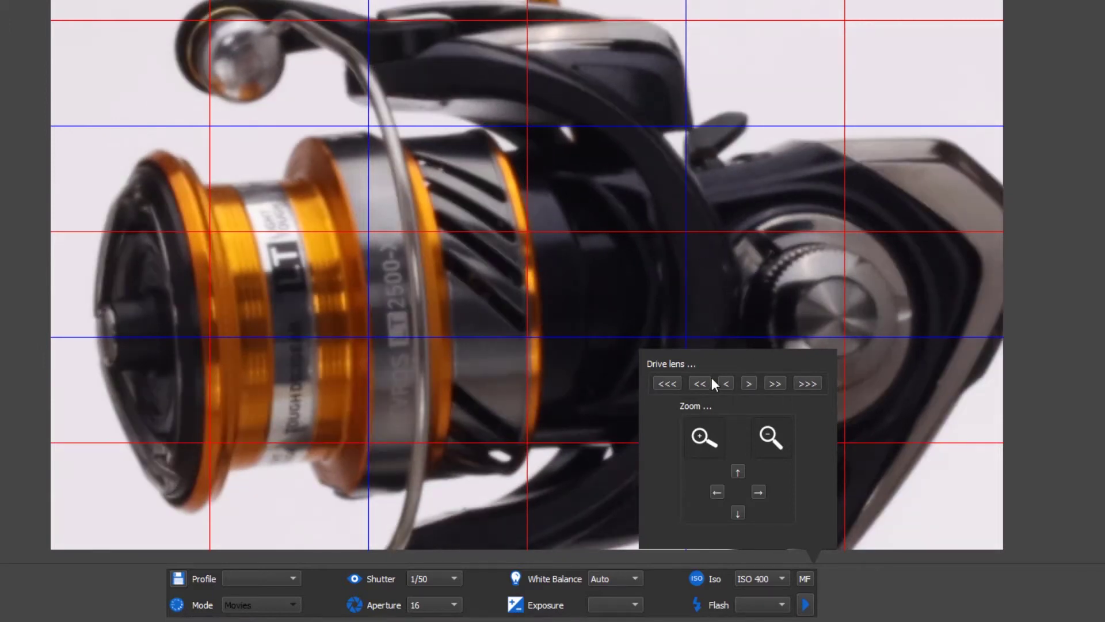
left_click(750, 383)
Zoom the live view back out to show the whole fishing reel
left_click(604, 347)
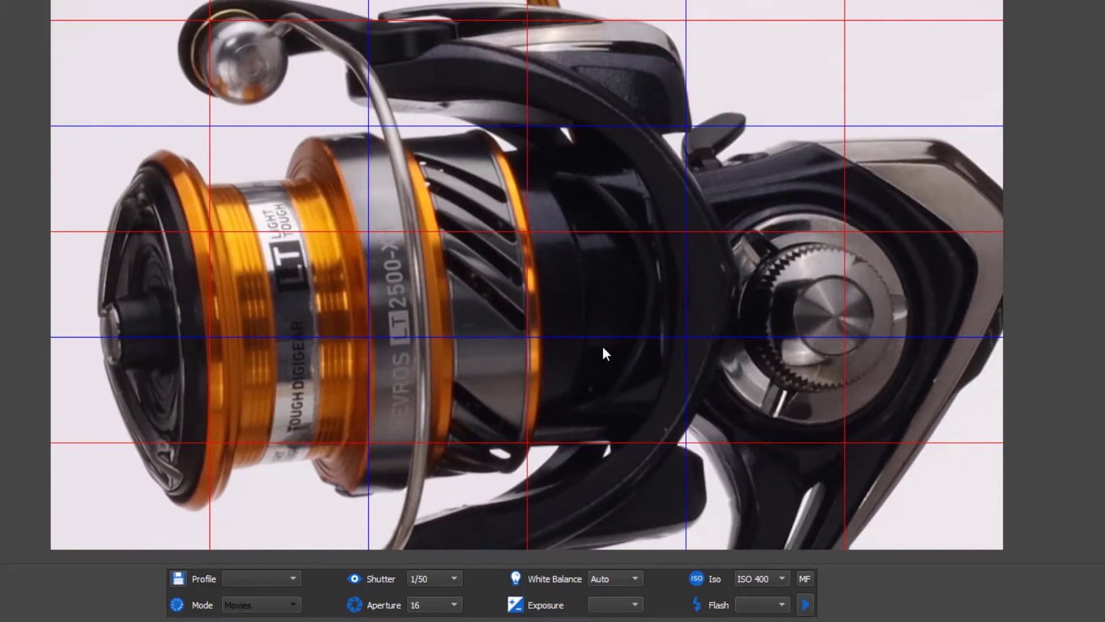
left_click(804, 579)
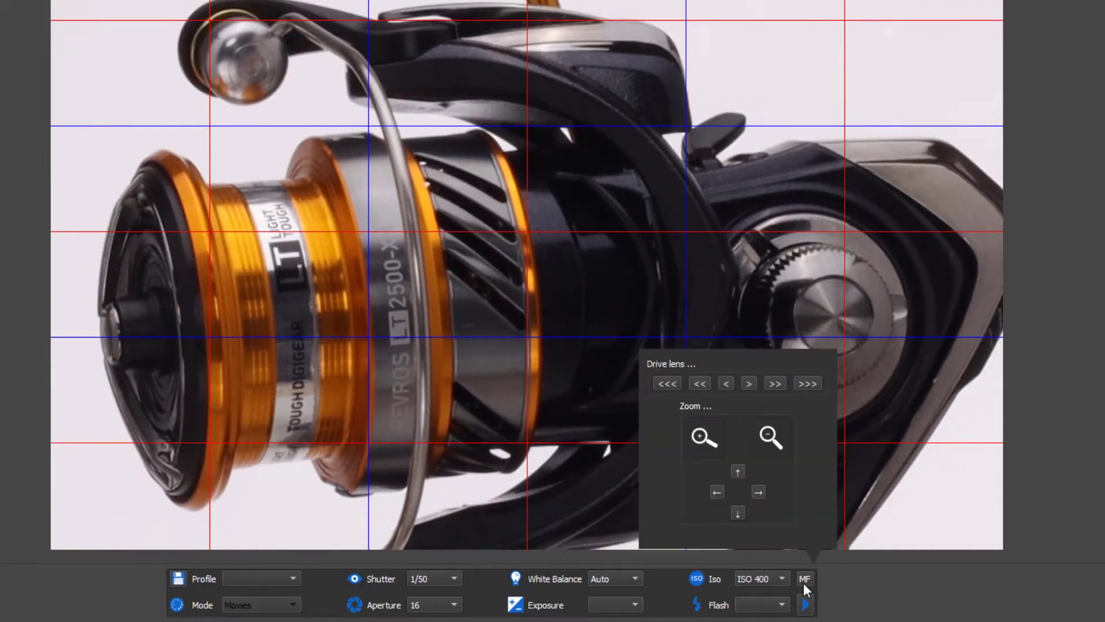
left_click(775, 437)
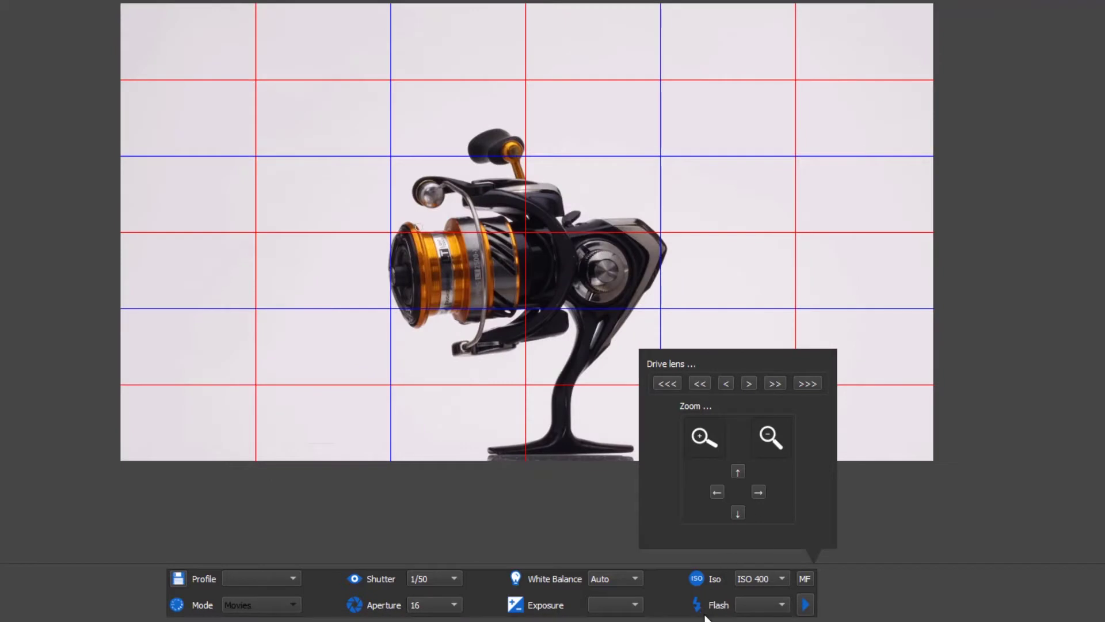
Set ISO to 100 and change white balance from Auto to Color temperature
left_click(704, 564)
left_click(761, 577)
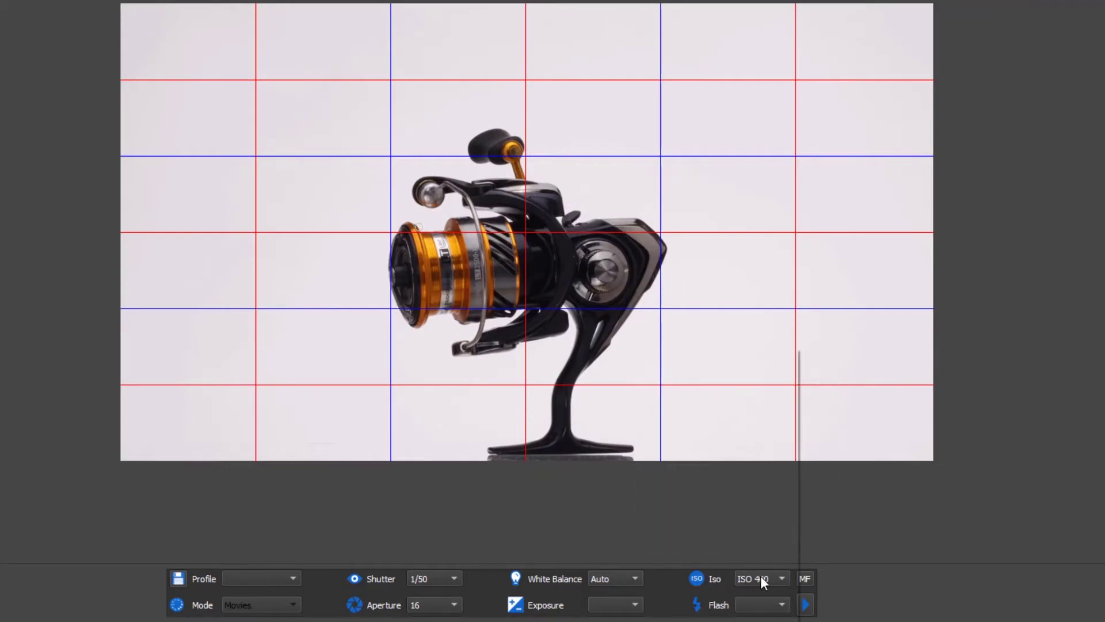
left_click(757, 369)
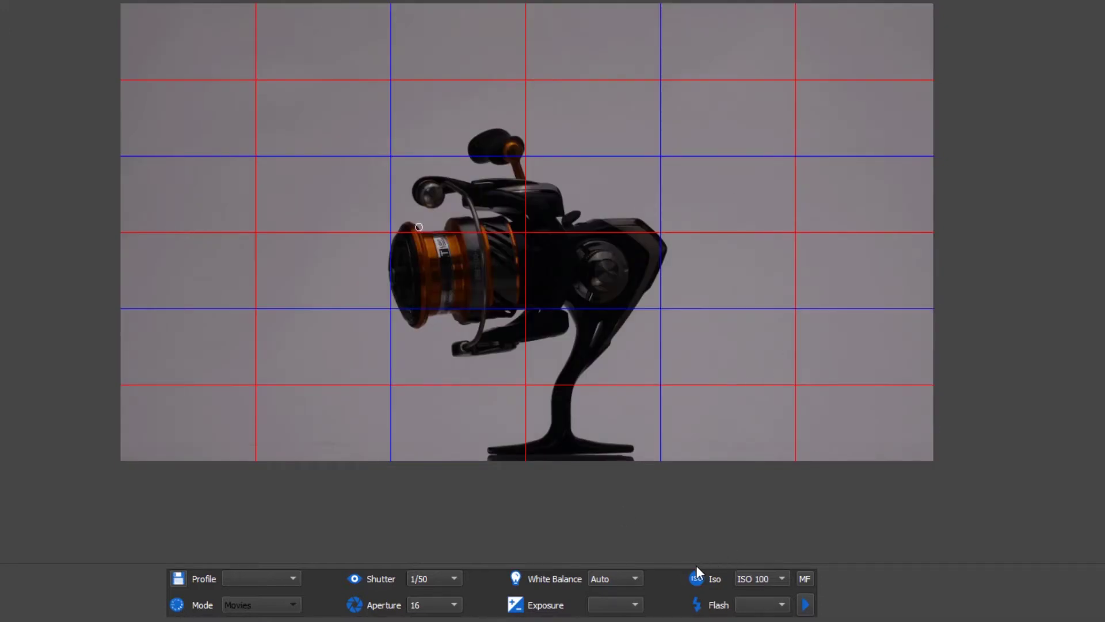
left_click(638, 574)
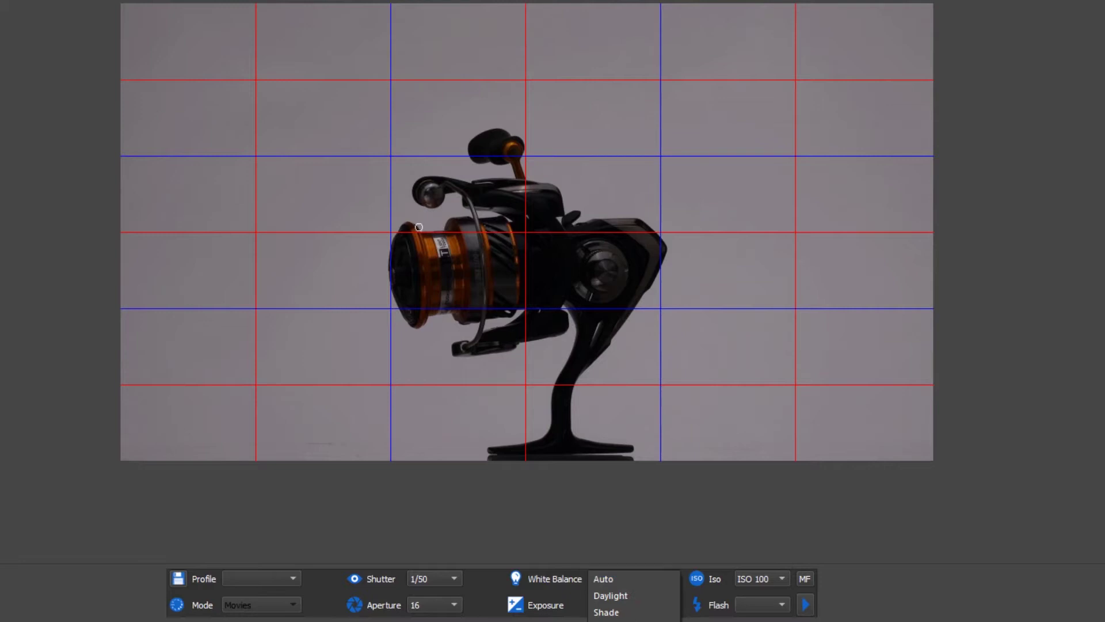
left_click(610, 618)
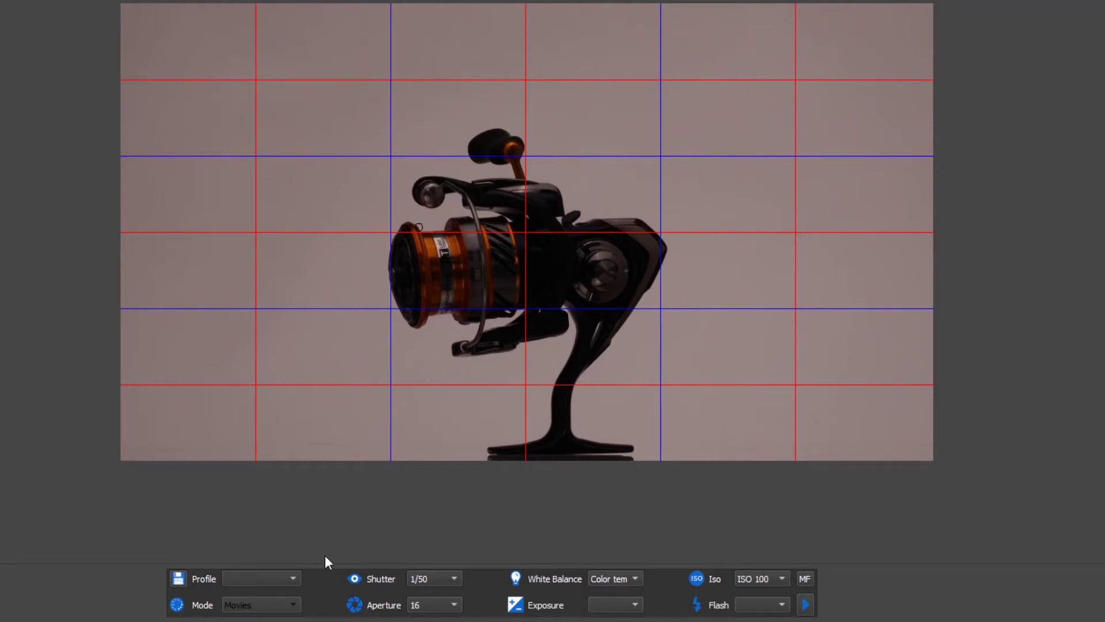
Set the aperture to 10 and the shutter speed to 1/25
left_click(452, 604)
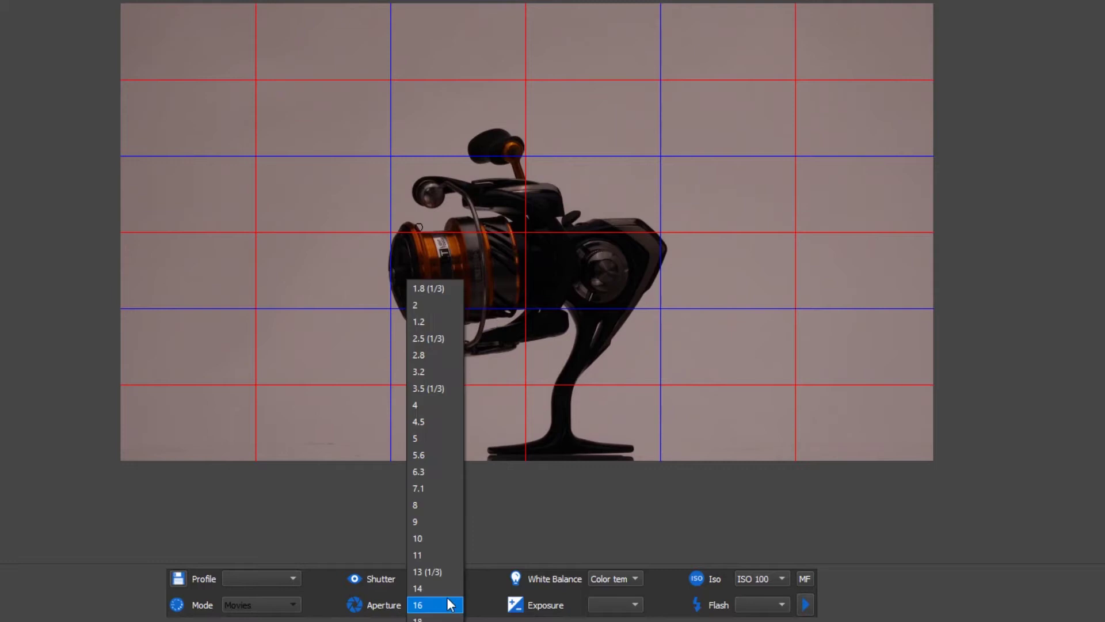
left_click(440, 539)
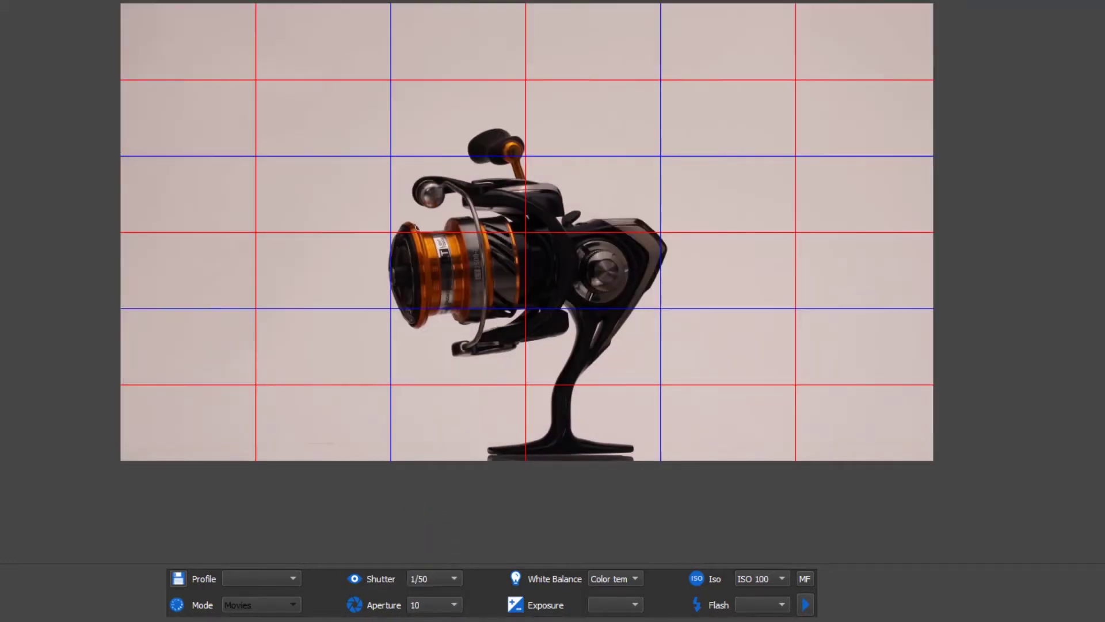
left_click(450, 574)
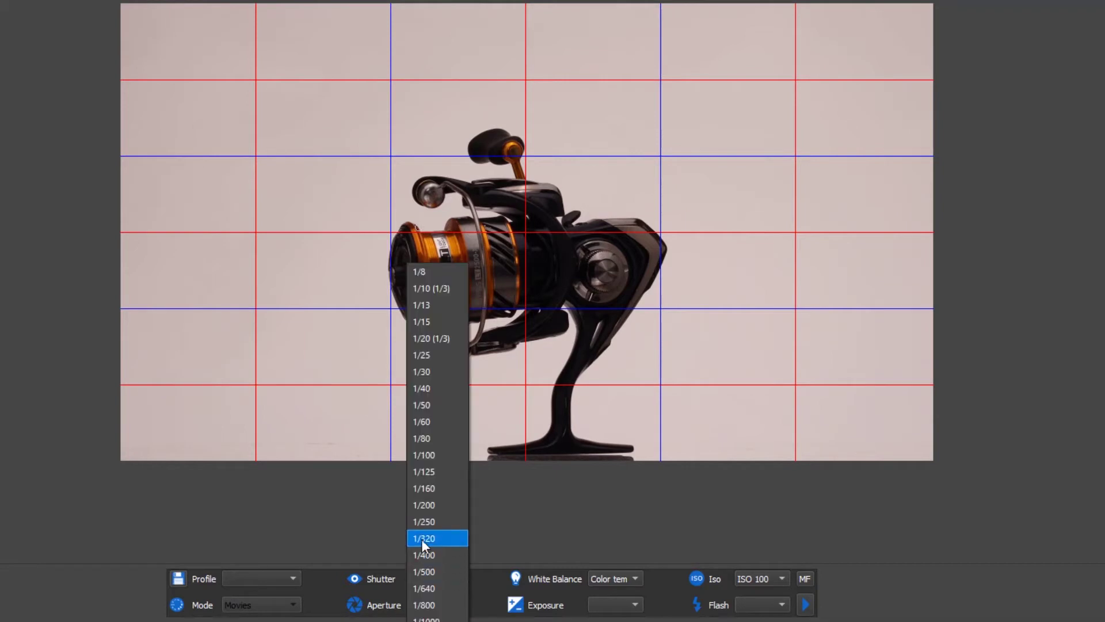
left_click(438, 355)
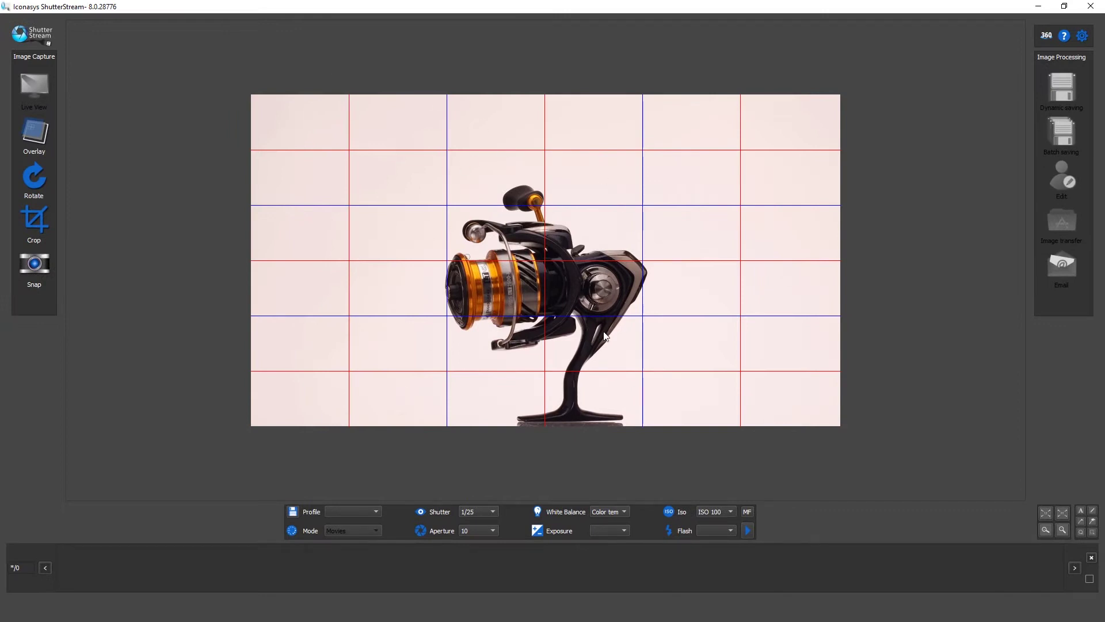
Open Rotate 360 settings, move the dialog to the upper right, and enlarge it to show all options
left_click(1043, 38)
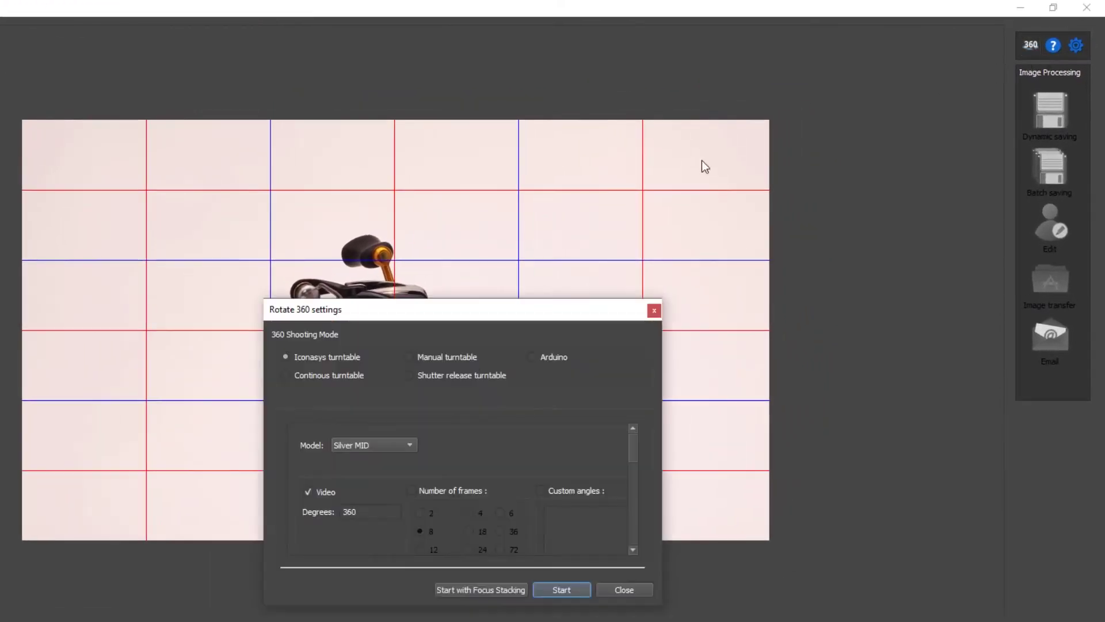
left_click_drag(454, 309, 789, 63)
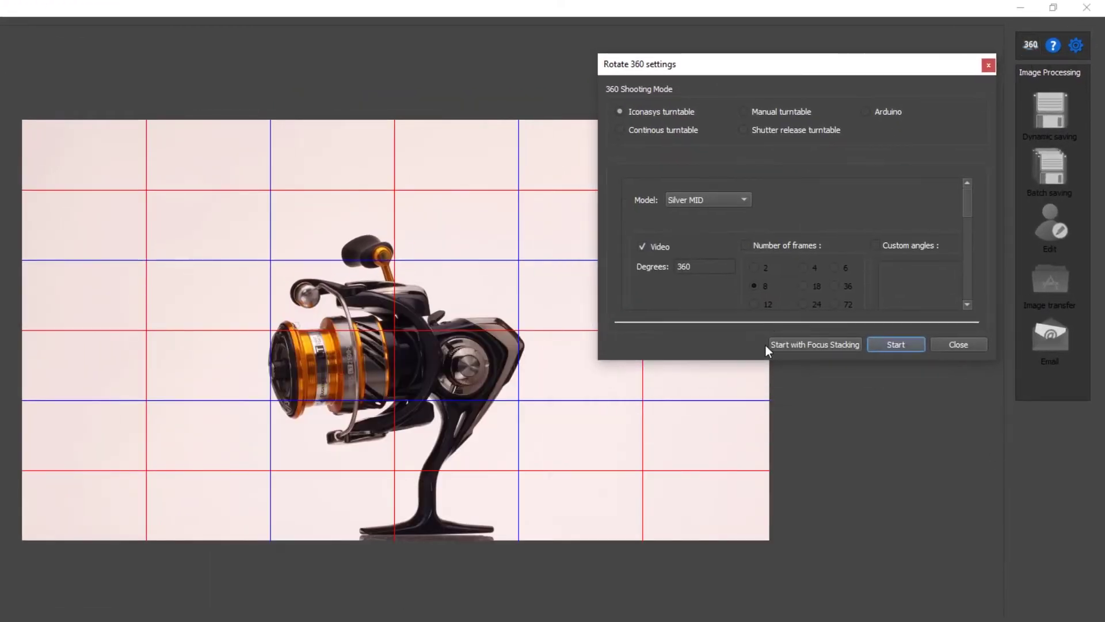
left_click_drag(755, 360, 783, 619)
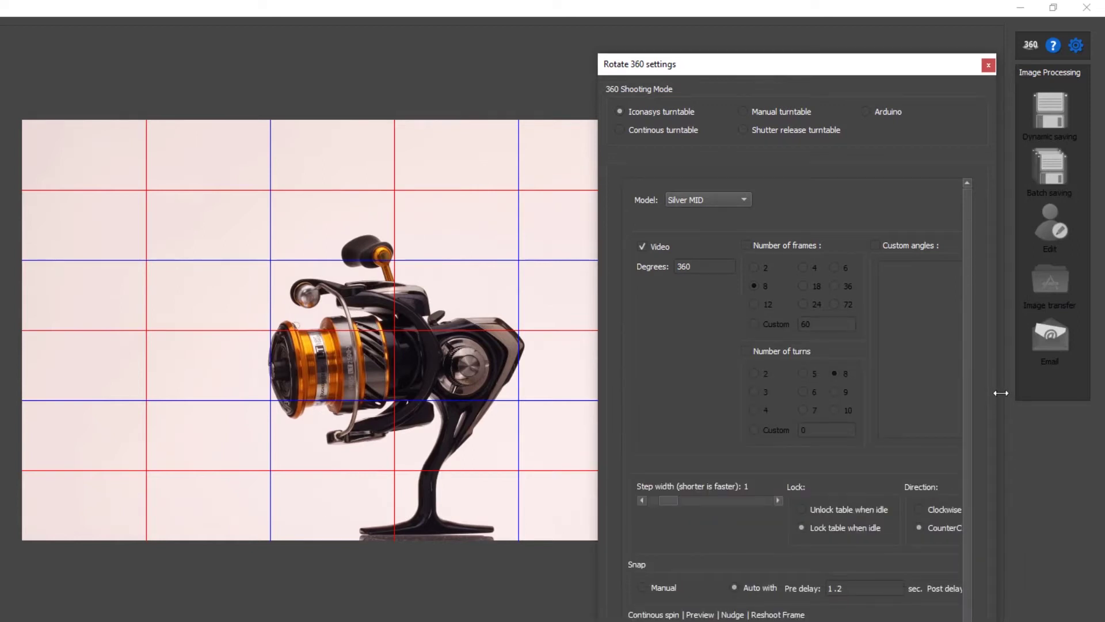
left_click_drag(1000, 392, 1065, 393)
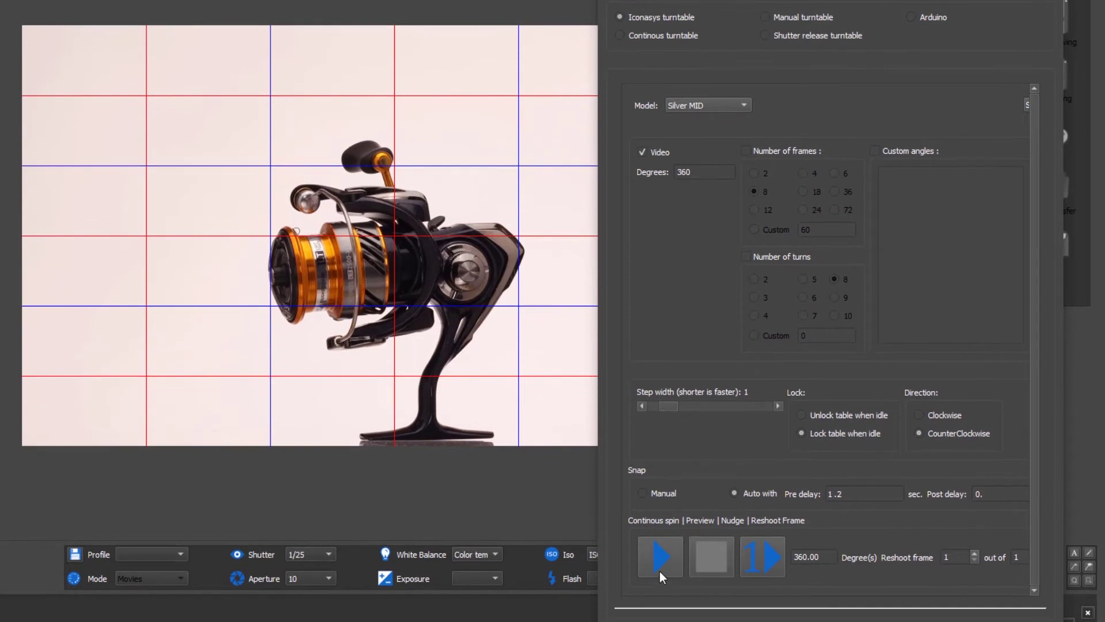
Test-spin the turntable continuously, then nudge it through a full 360-degree turn
left_click(663, 557)
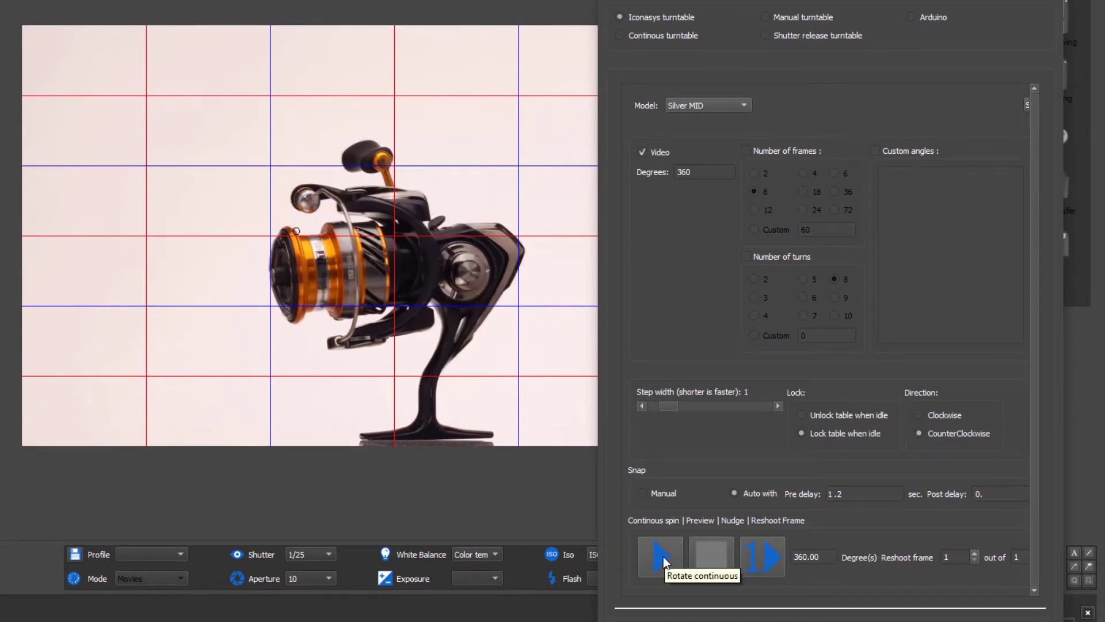
left_click(761, 558)
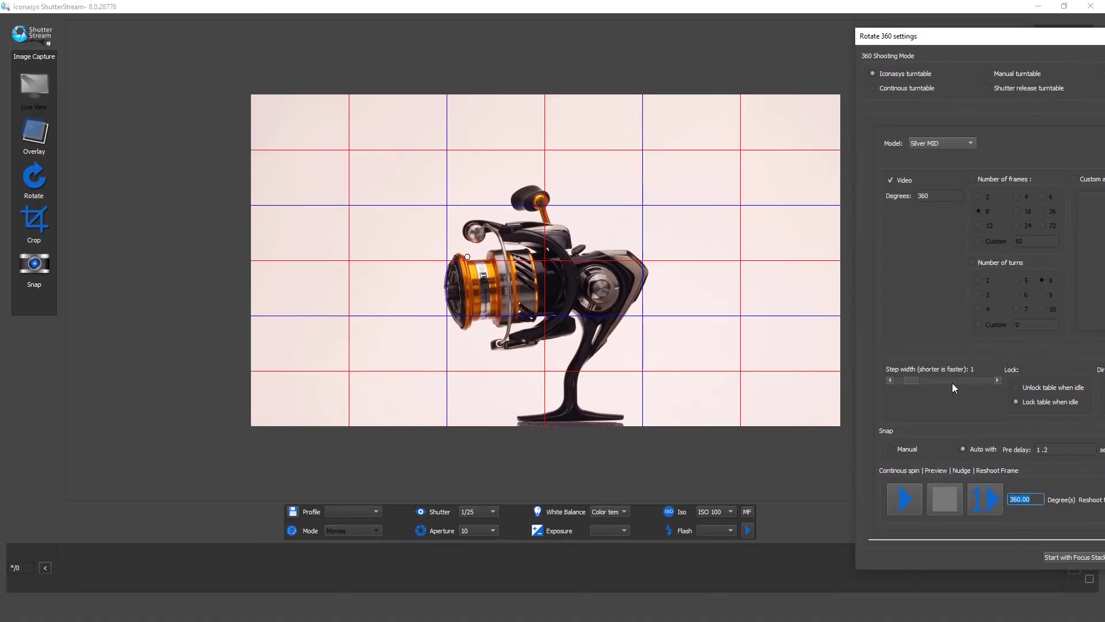
Change the rotation Degrees from 360 to 500 and reposition the settings window so Start shows
left_click_drag(942, 40, 898, 29)
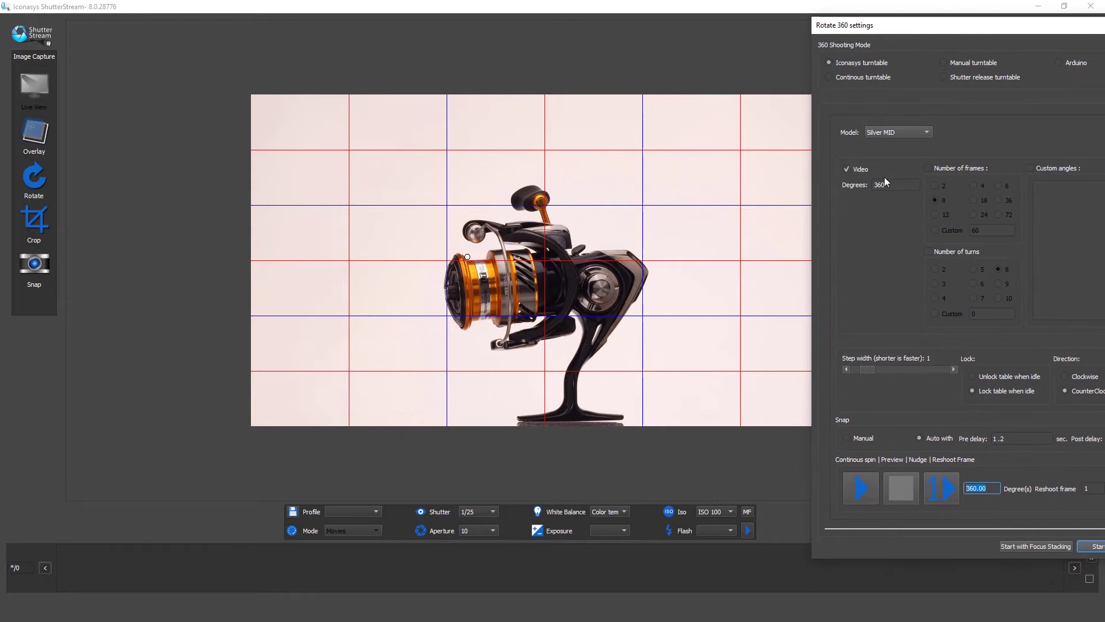
left_click_drag(893, 187, 857, 186)
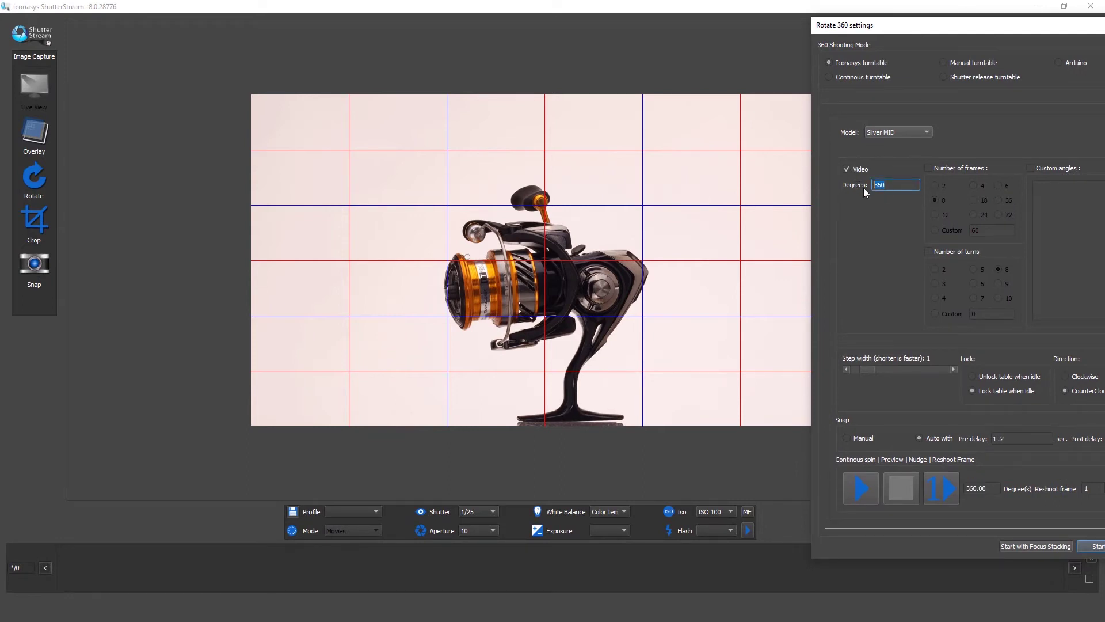
type("500")
left_click_drag(983, 30, 941, 15)
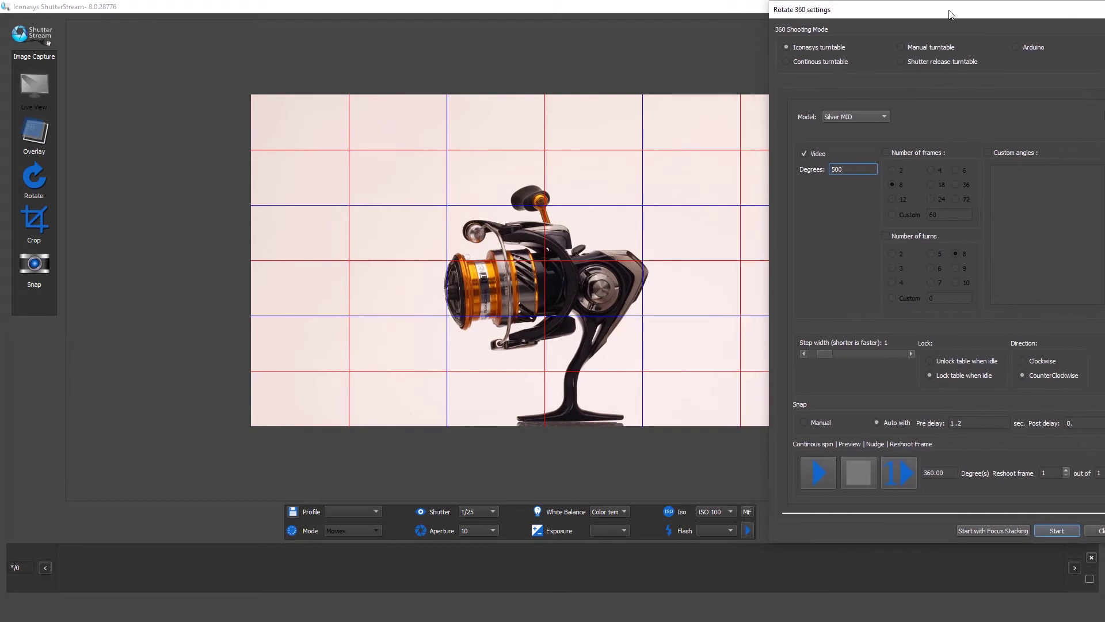
Start the 500-degree turntable video capture of the fishing reel
left_click(1058, 531)
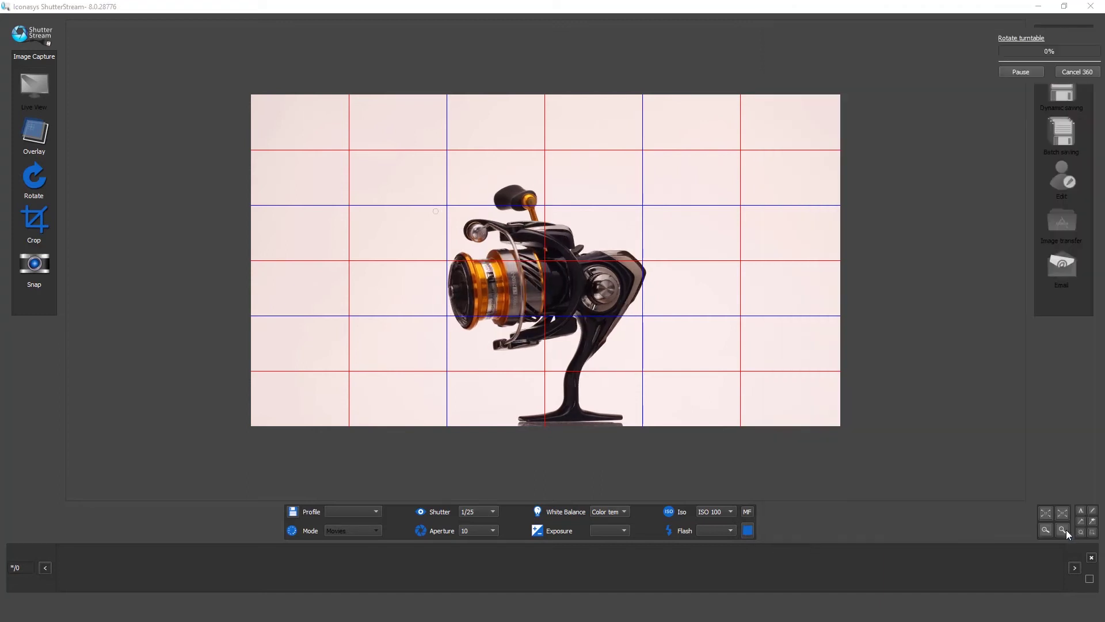